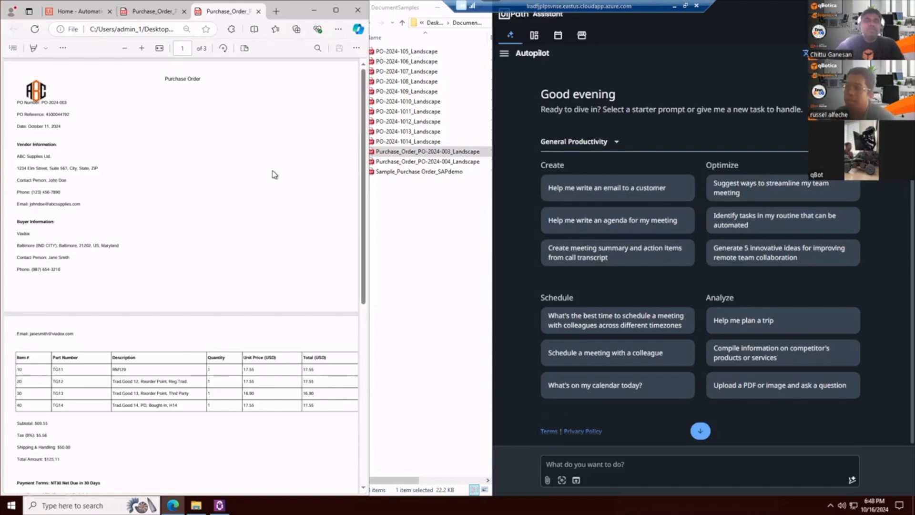
Step: Attach the Purchase_Order_PO-2024-003_Landscape and Purchase_Order_PO-2024-004_Landscape PDFs to the Autopilot prompt
left_click(418, 156)
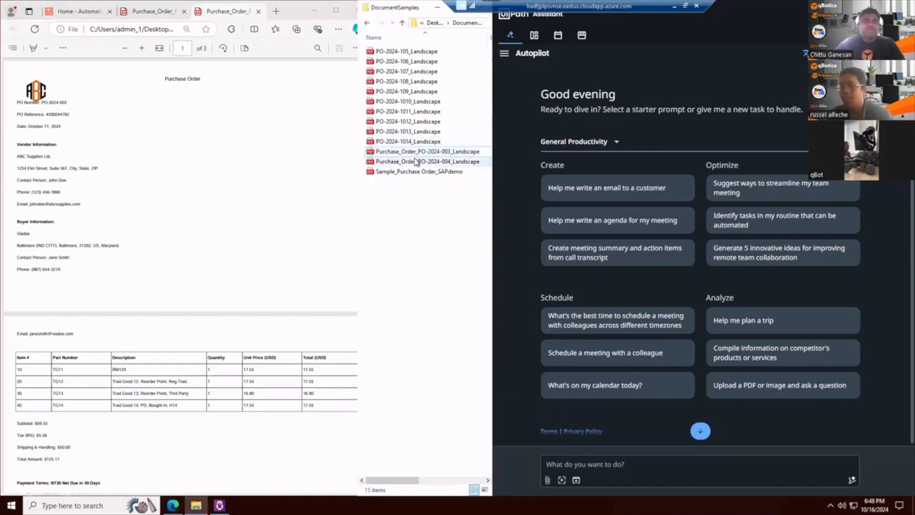
left_click(422, 161, "shift")
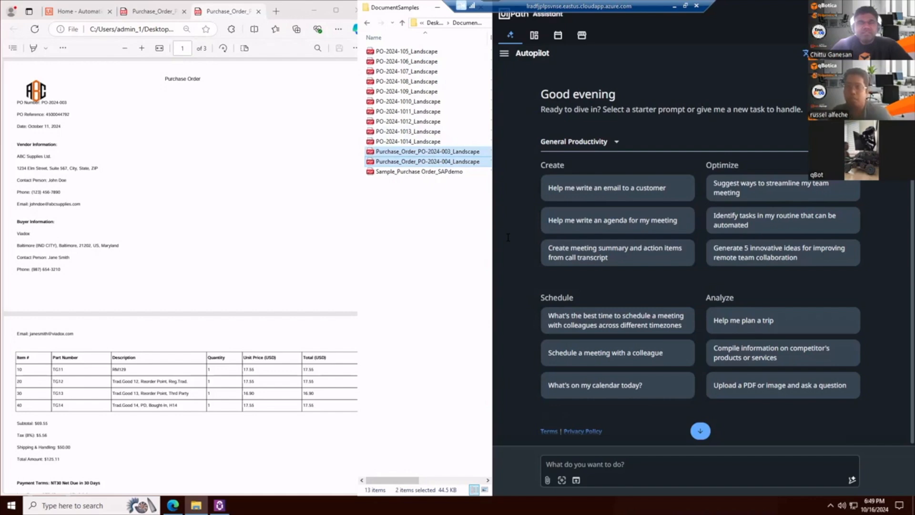
left_click(429, 153)
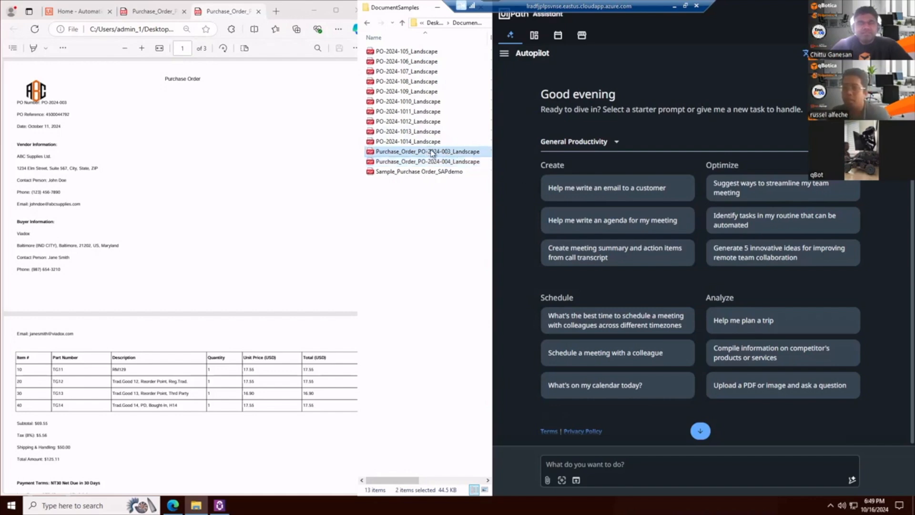
left_click(427, 163, "shift")
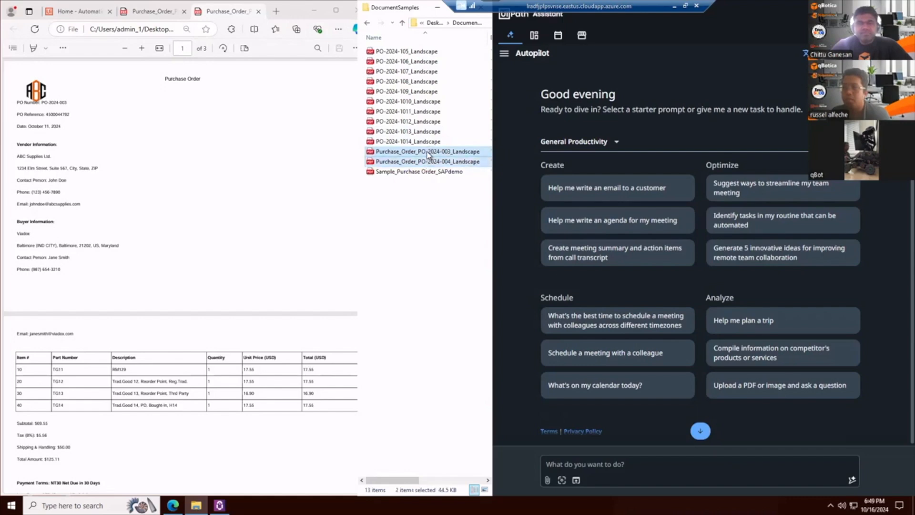
left_click_drag(428, 155, 639, 454)
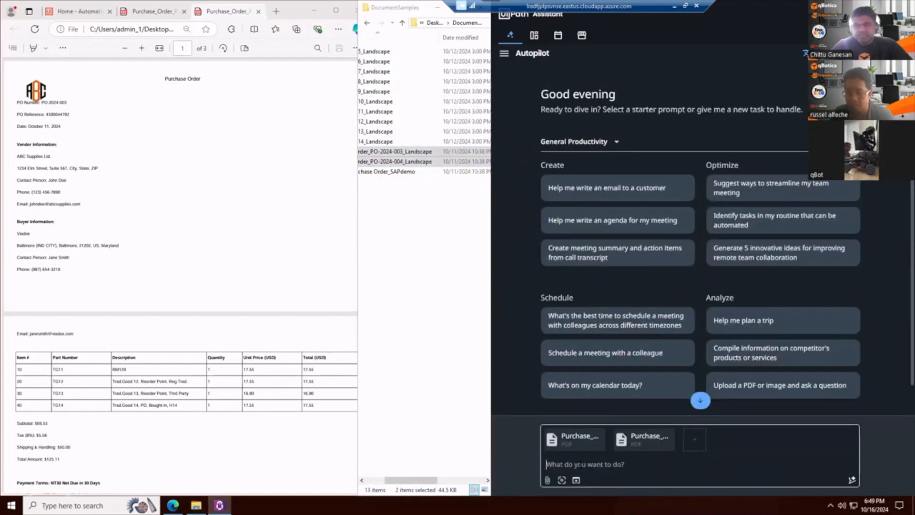
Step: Ask Autopilot "are these POs existing in SAP?" and run the proposed Fetch SAP Sales Orders action
type("are these ")
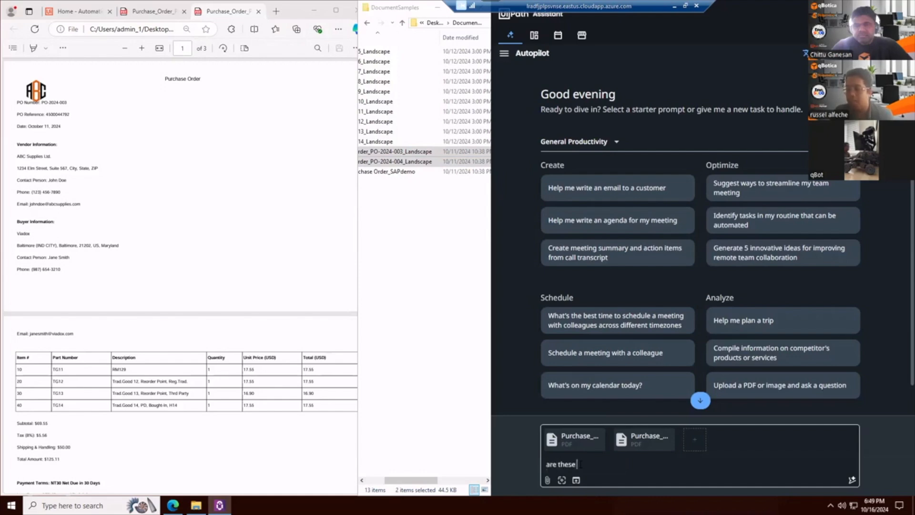
type("POs existing in SAP?")
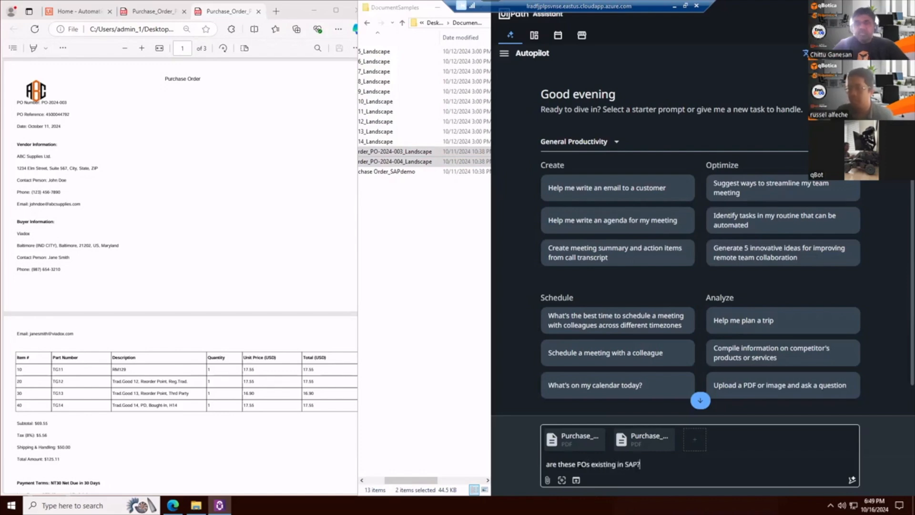
key("Return")
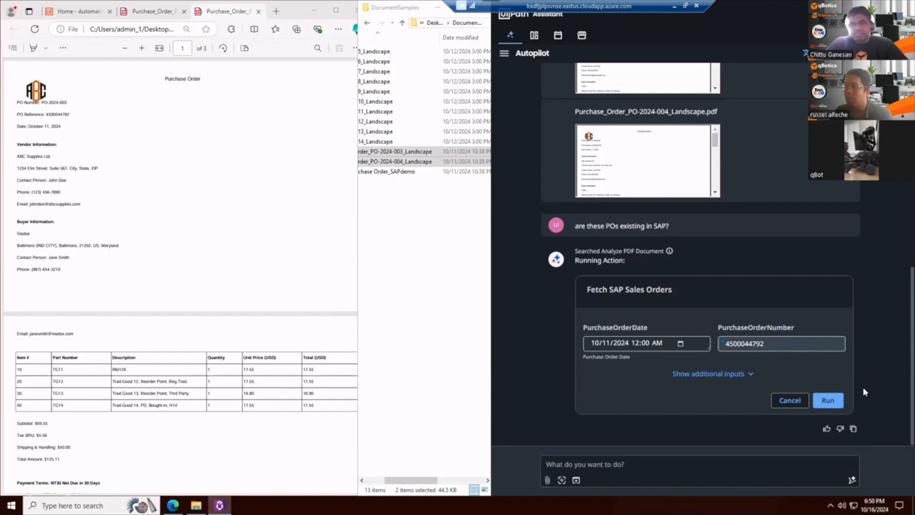
left_click(837, 401)
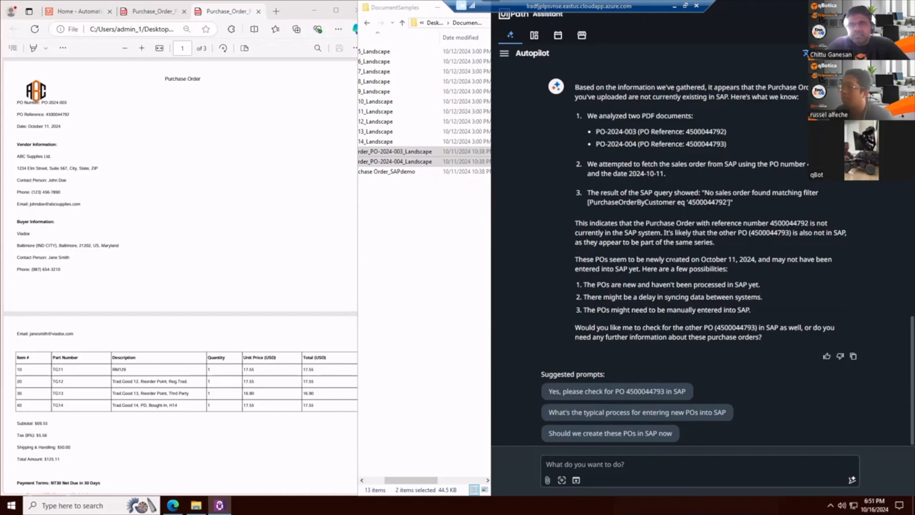
Step: Write the prompt "create the first PO as new order. and then create another one for that same PO, and with twice as quantity"
left_click_drag(605, 259, 761, 298)
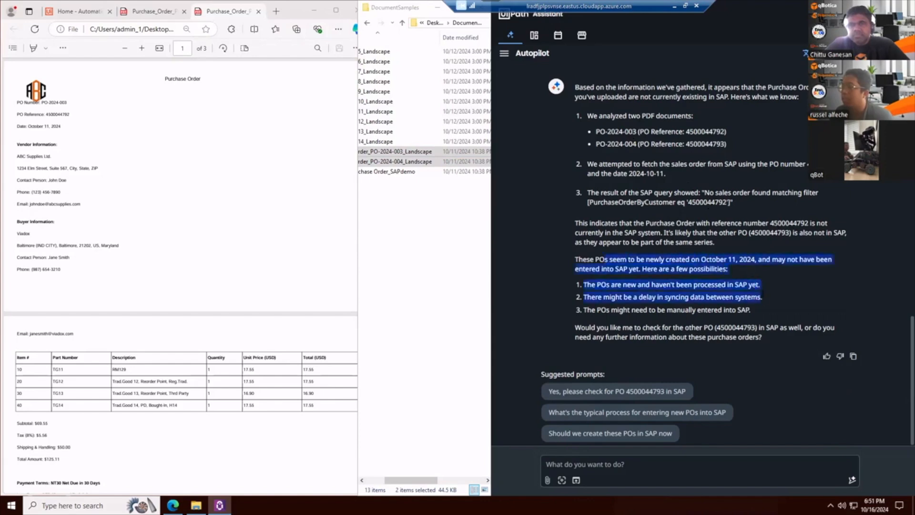
left_click(746, 312)
left_click(608, 462)
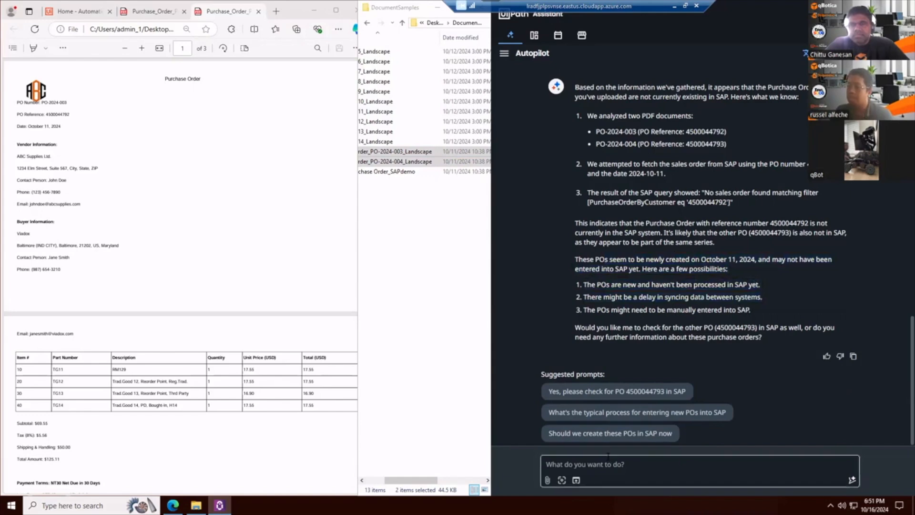
type("create ")
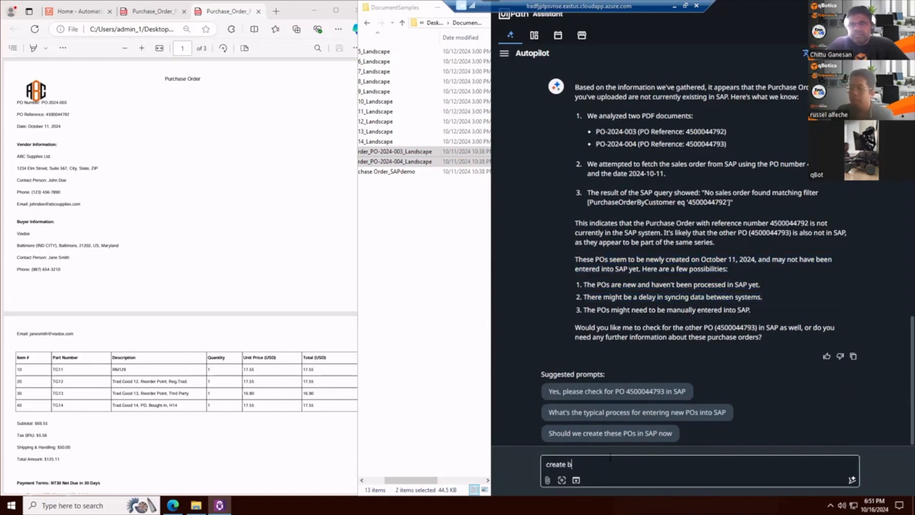
type("the first")
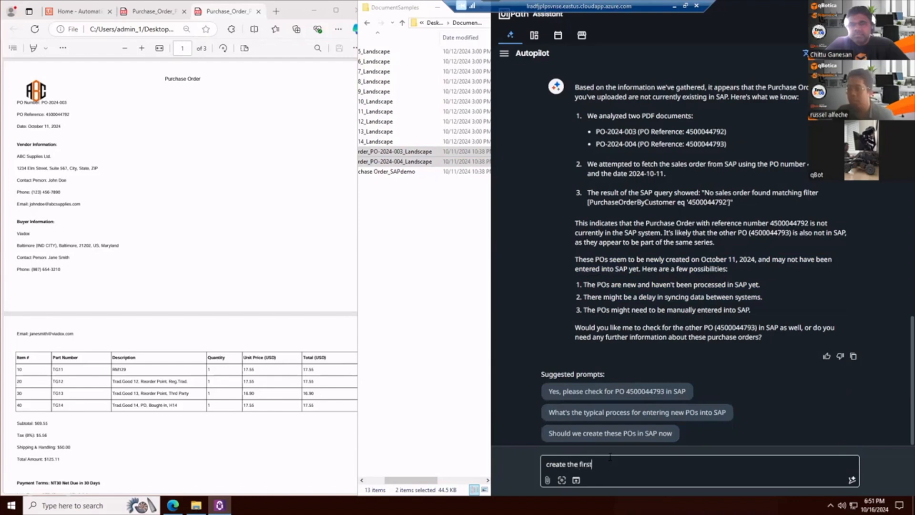
type(" PO as new order.")
key("shift+Return")
type("and th")
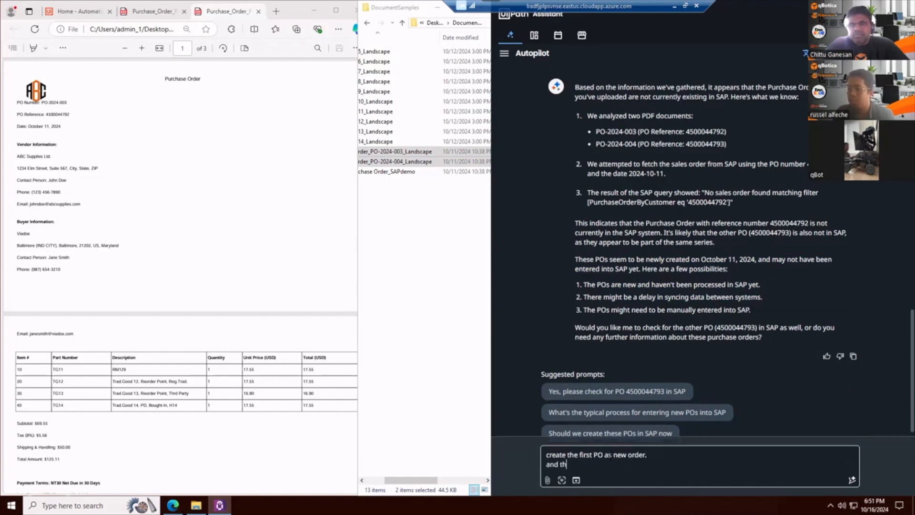
type("en create another one")
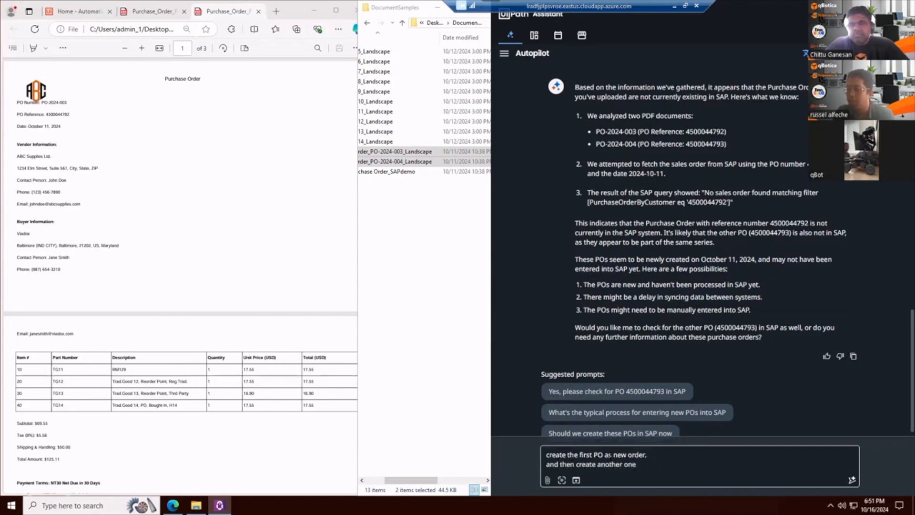
type(" for that same PO")
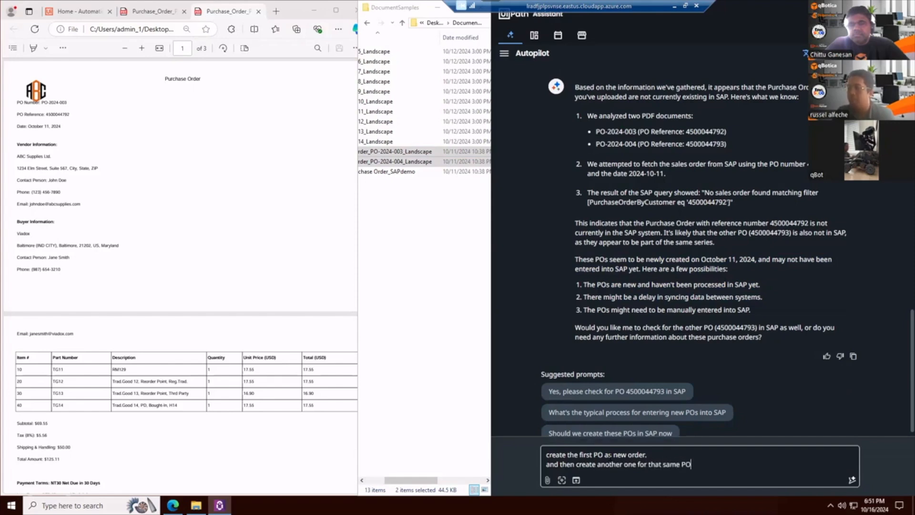
type(", and with twice")
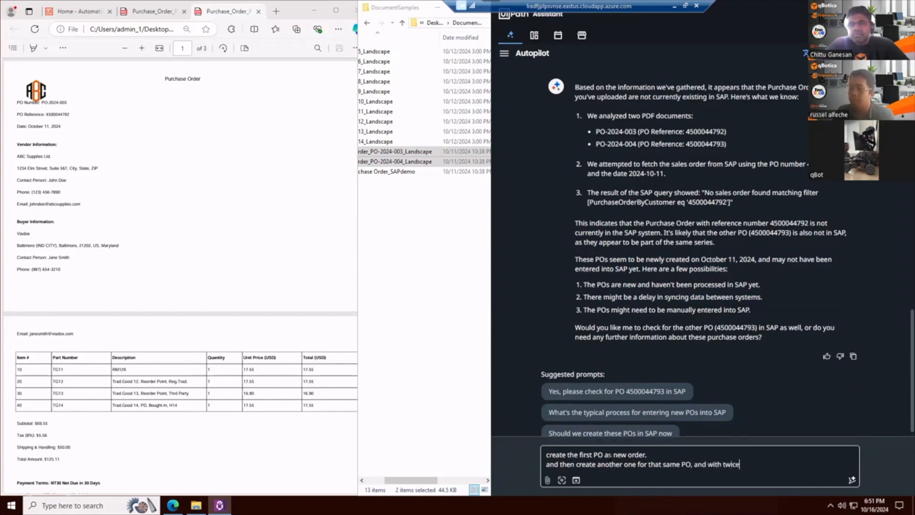
type(" as quantity")
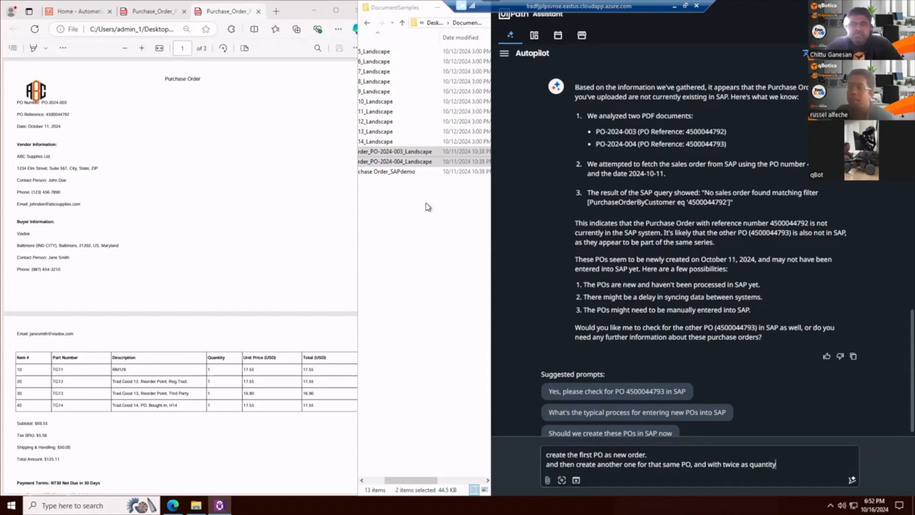
Step: Submit the order creation prompt and run both Create SAP Sales Order actions, with the original and the doubled quantities
left_click(399, 164)
left_click(399, 163)
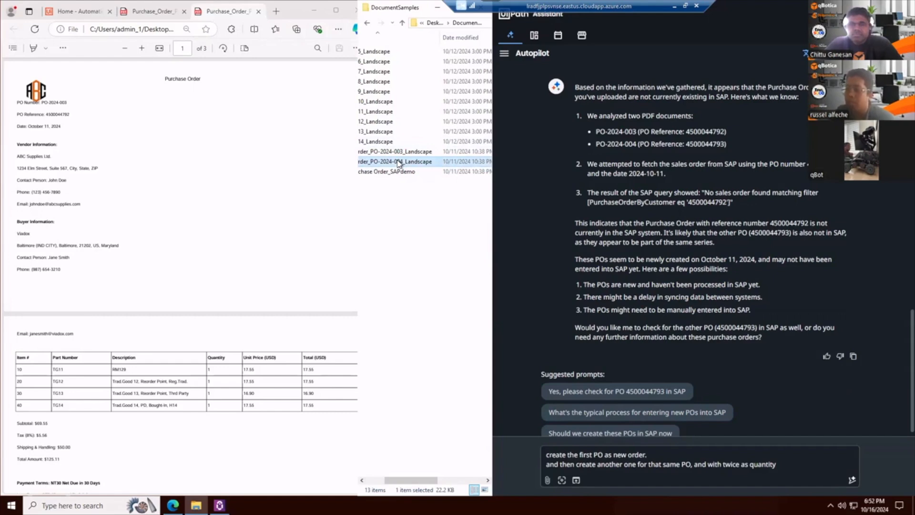
left_click(790, 457)
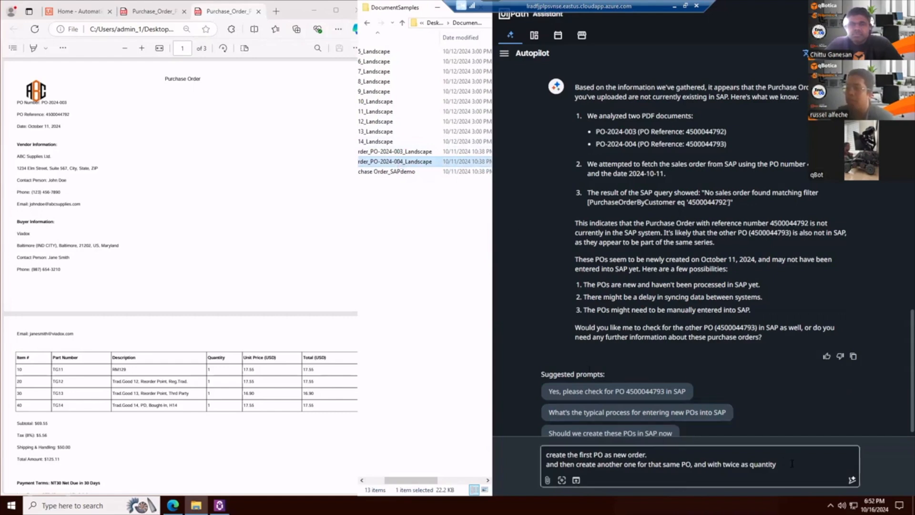
left_click(792, 463)
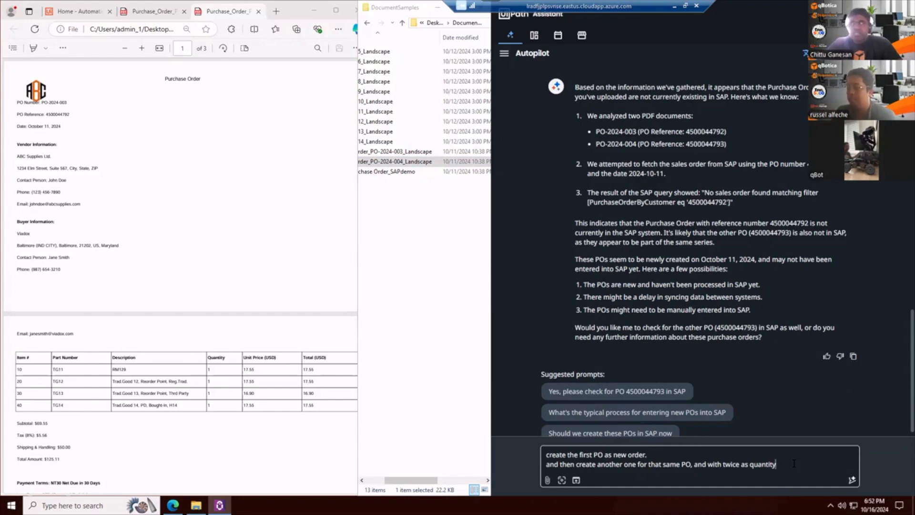
key("Return")
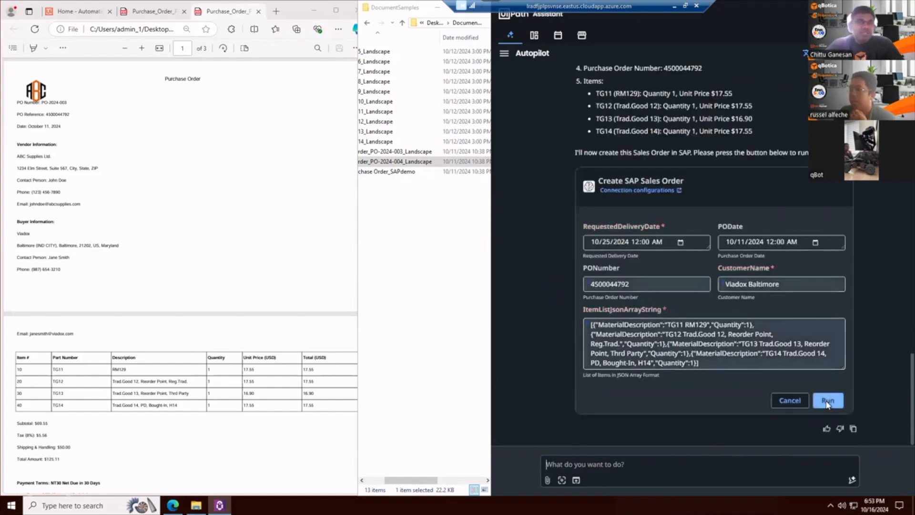
left_click(827, 402)
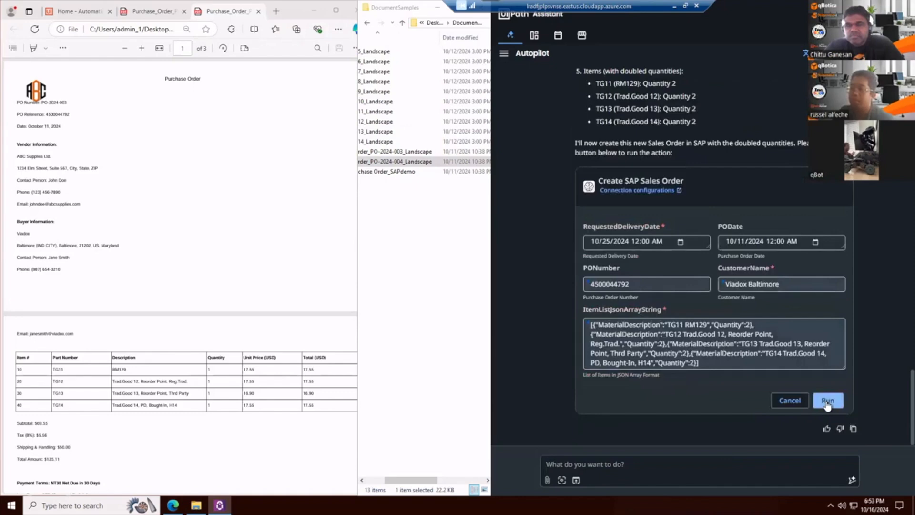
left_click(833, 401)
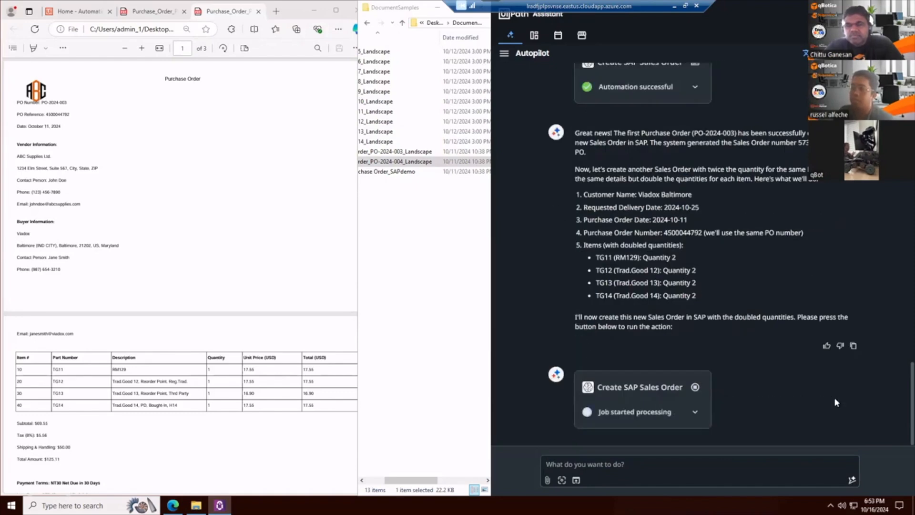
Step: Examine the input details of both completed Create SAP Sales Order actions and the summary of the two orders
scroll(736, 308, "up", 6)
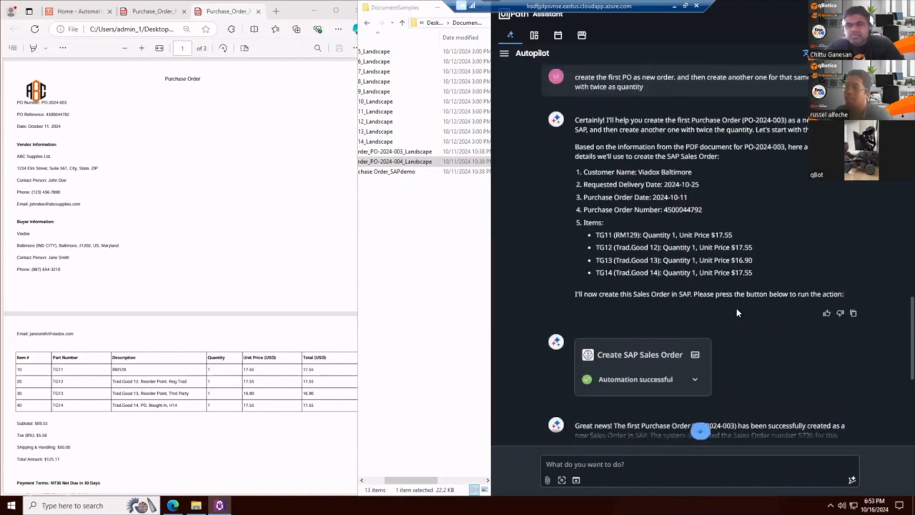
scroll(725, 347, "down", 3)
scroll(726, 347, "down", 3)
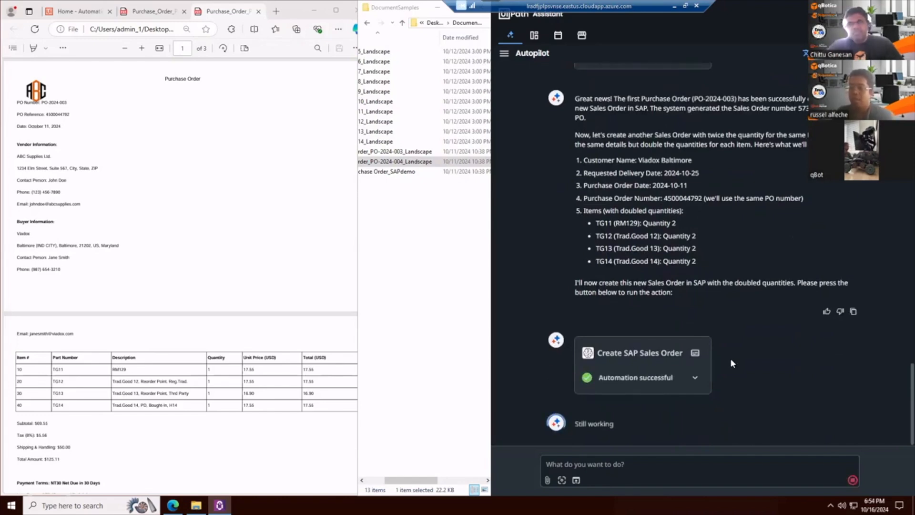
left_click(695, 354)
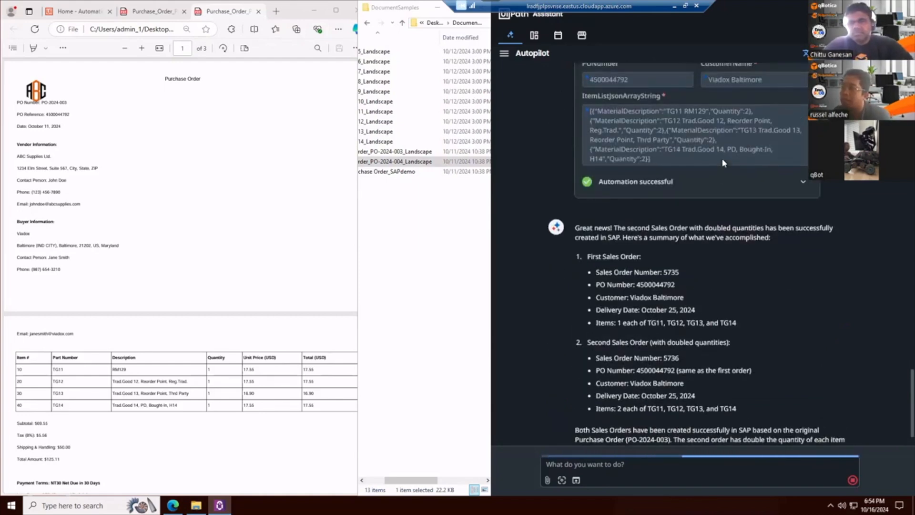
scroll(725, 169, "up", 2)
scroll(716, 249, "up", 1)
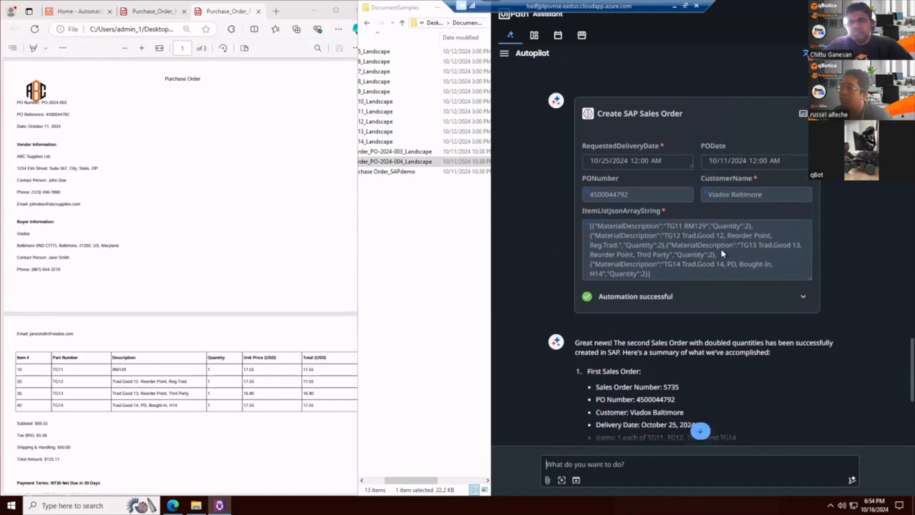
scroll(695, 190, "up", 7)
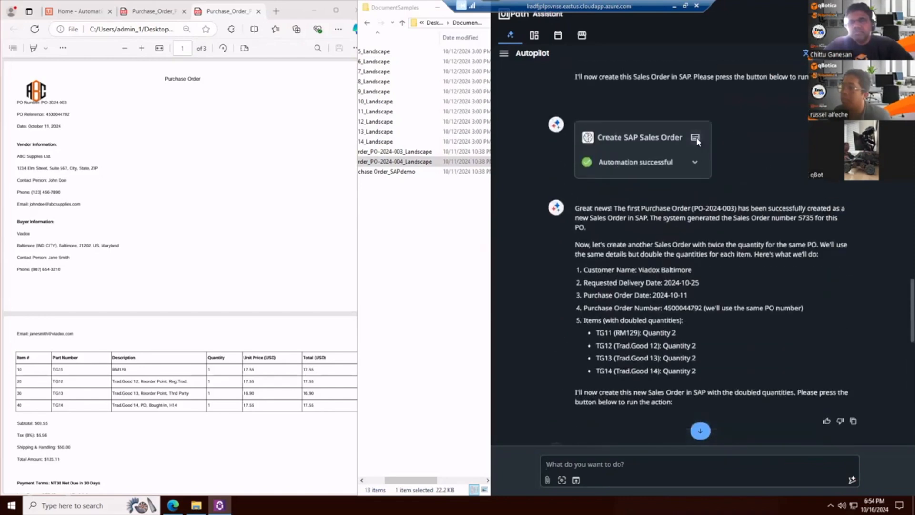
left_click(695, 138)
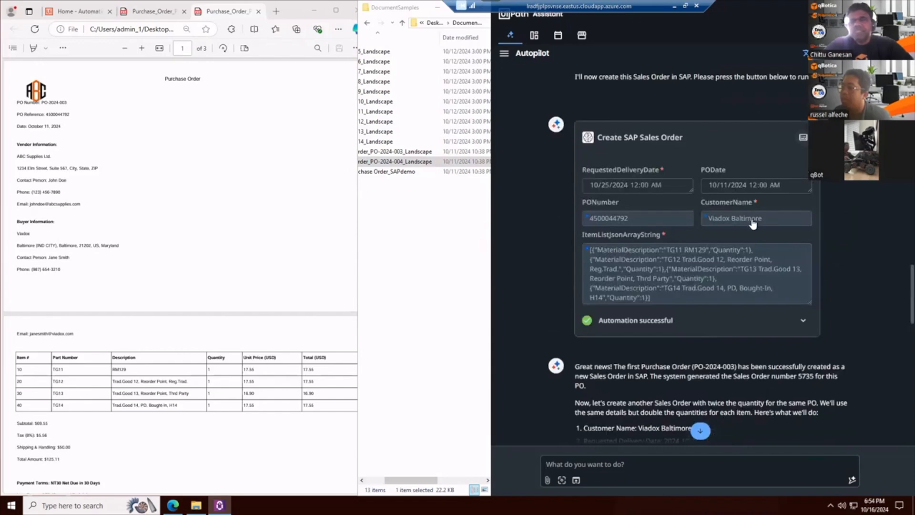
scroll(715, 265, "down", 8)
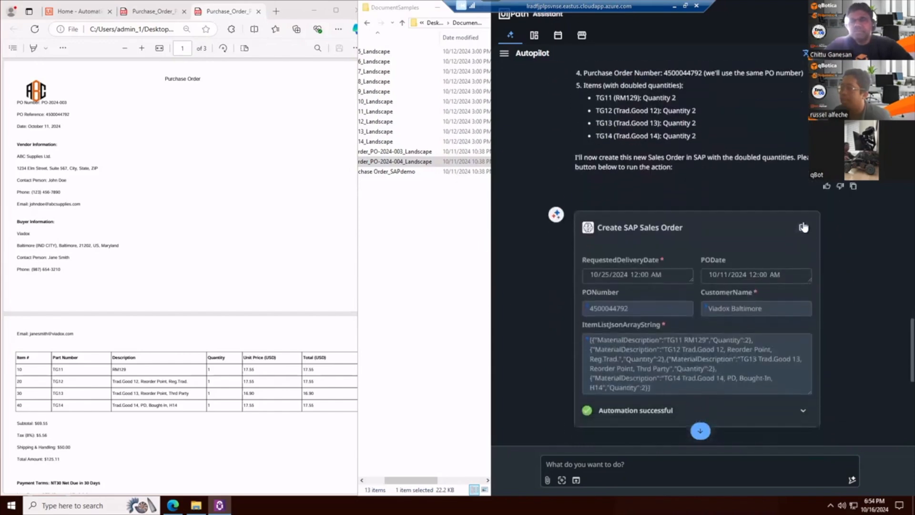
left_click(803, 228)
scroll(765, 279, "down", 5)
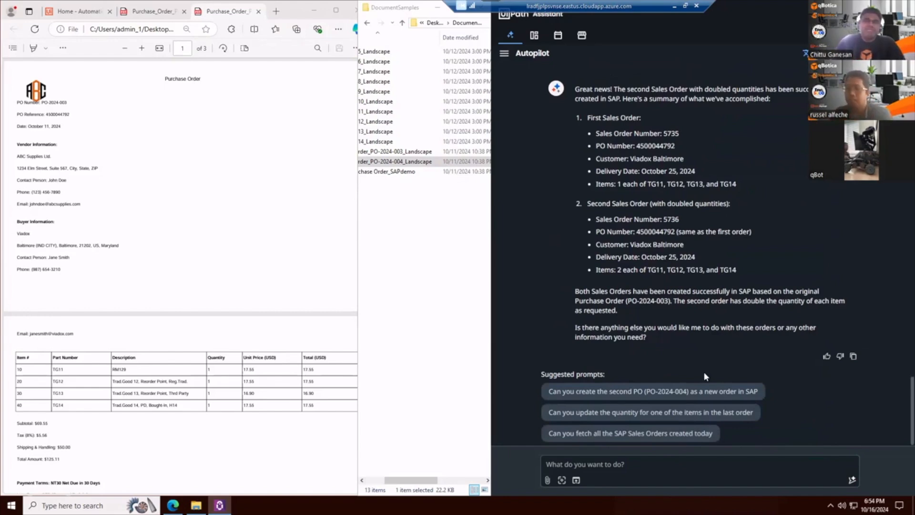
Step: Write the prompt "update the last SO created, with new delivery date of november 16, 2024, then open up this SO for me, via UI"
left_click(641, 463)
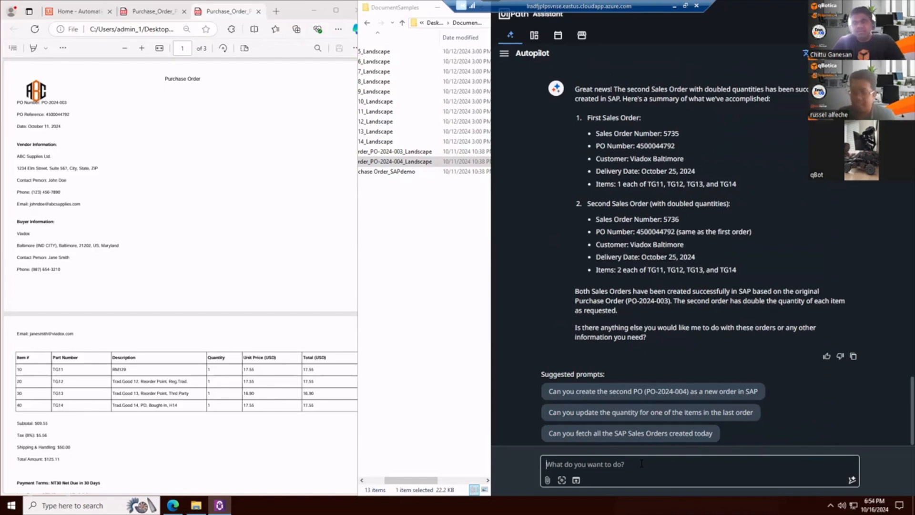
type("update")
key("ctrl+a")
key("BackSpace")
type("yo")
key("BackSpace")
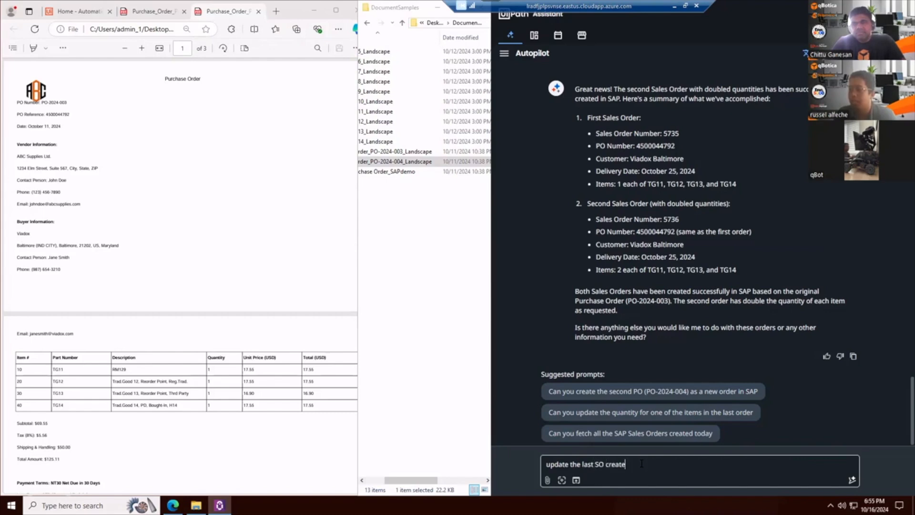
type("ith new delivery date of")
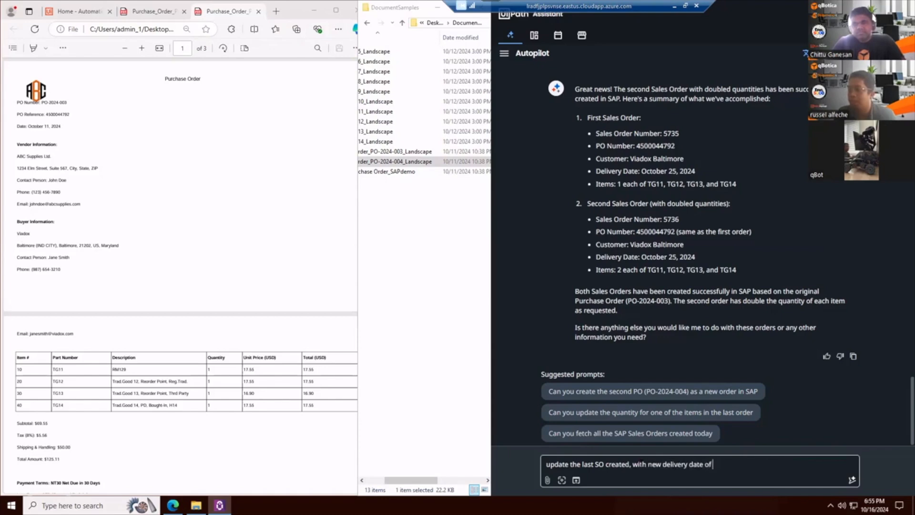
type(" november 1")
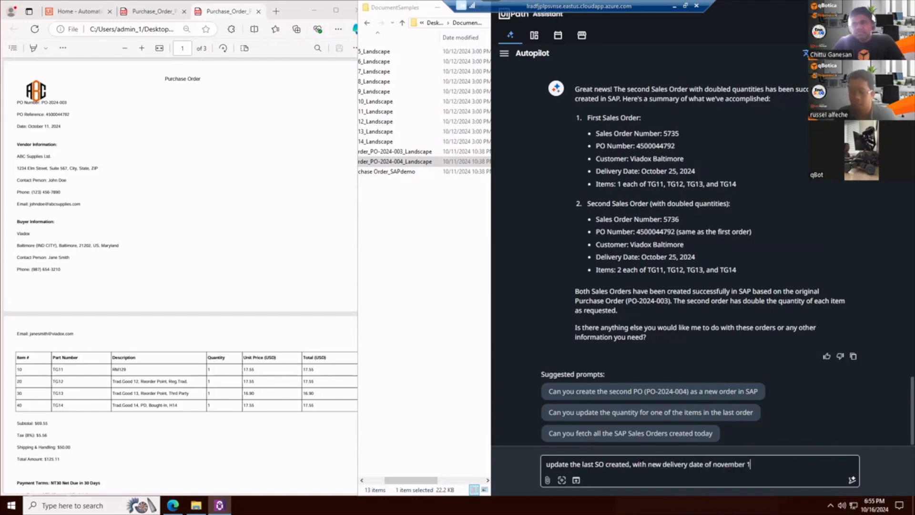
type("6, 2024, then ope")
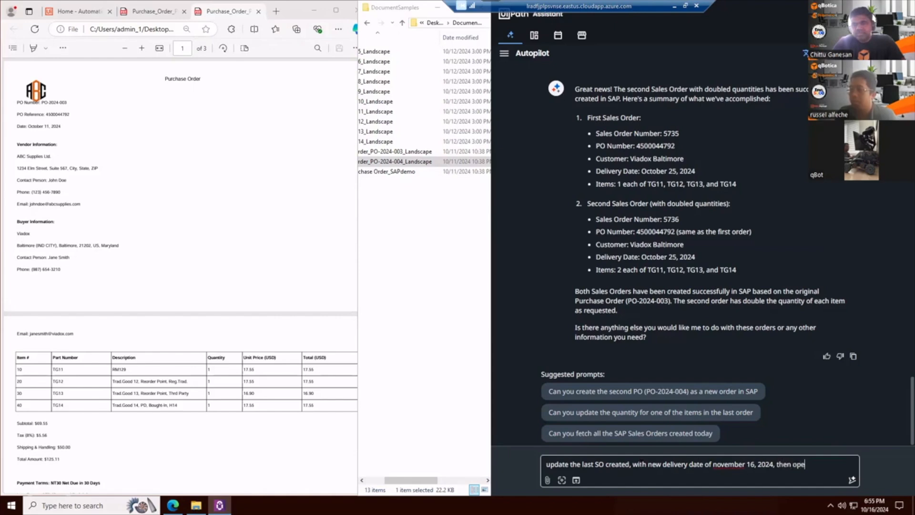
key("BackSpace")
key("BackSpace")
type("up this P")
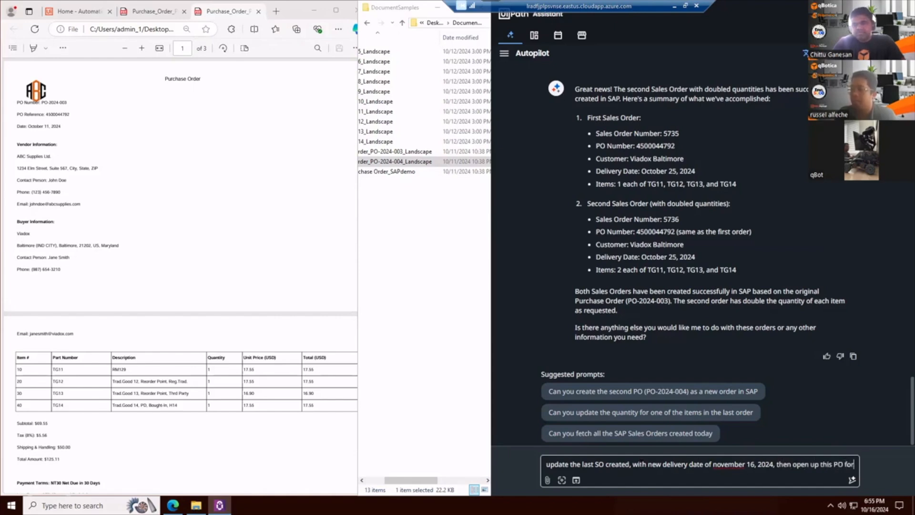
type("O for me, via UI")
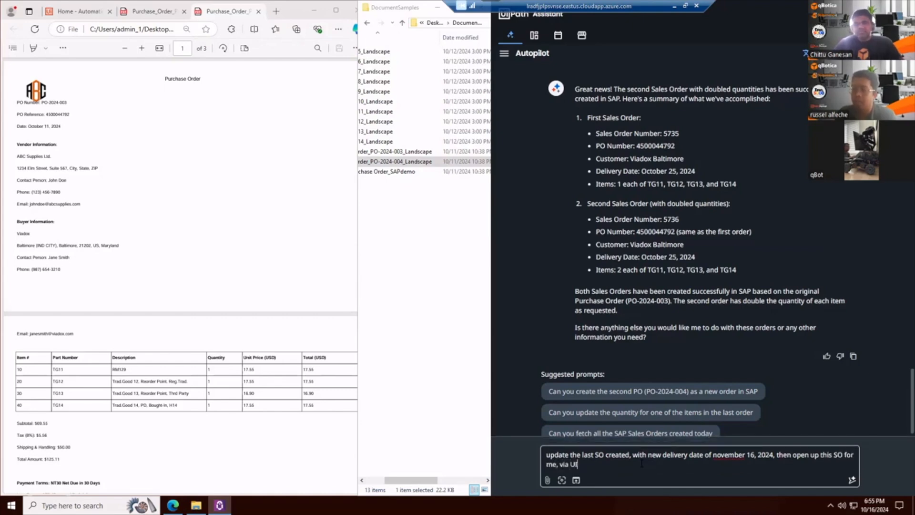
Step: Submit the delivery date prompt and run the proposed Update SAP Sales Orders action with RequestedDeliveryDate set to 11/16/2024
key("Return")
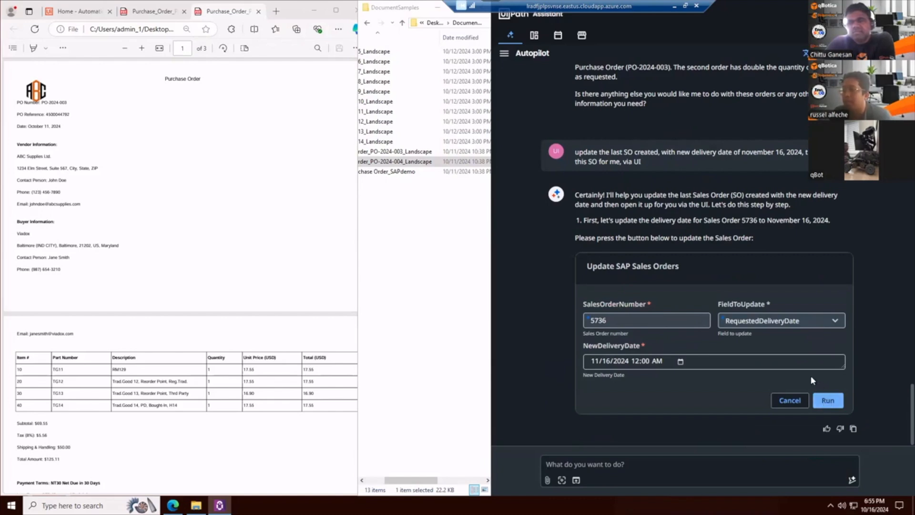
left_click(828, 400)
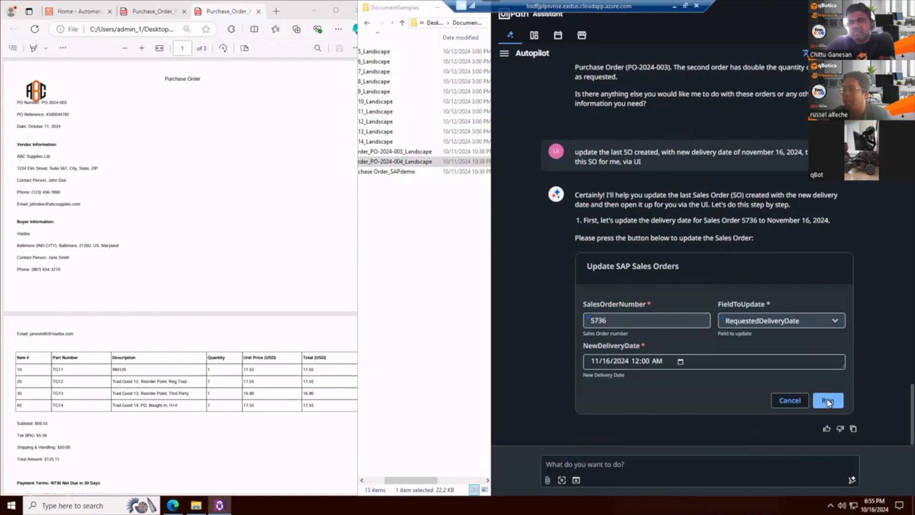